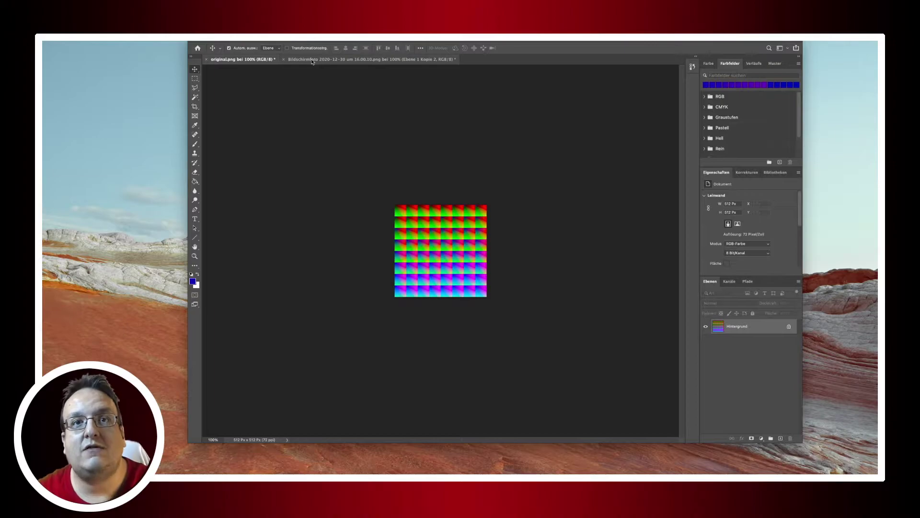
- Duplicate Ebene 1 Kopie in the webcam screenshot as Ebene 1 Kopie 3, hiding the layers beneath
click(312, 59)
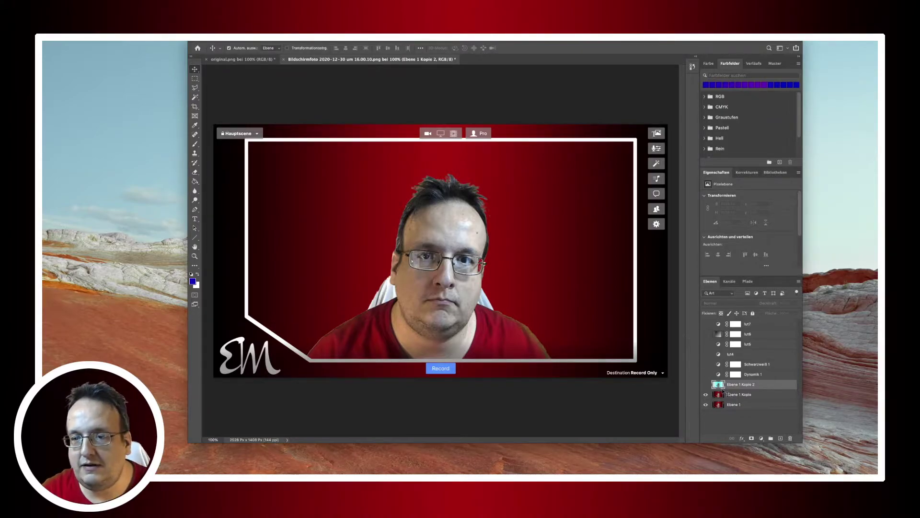
click(751, 394)
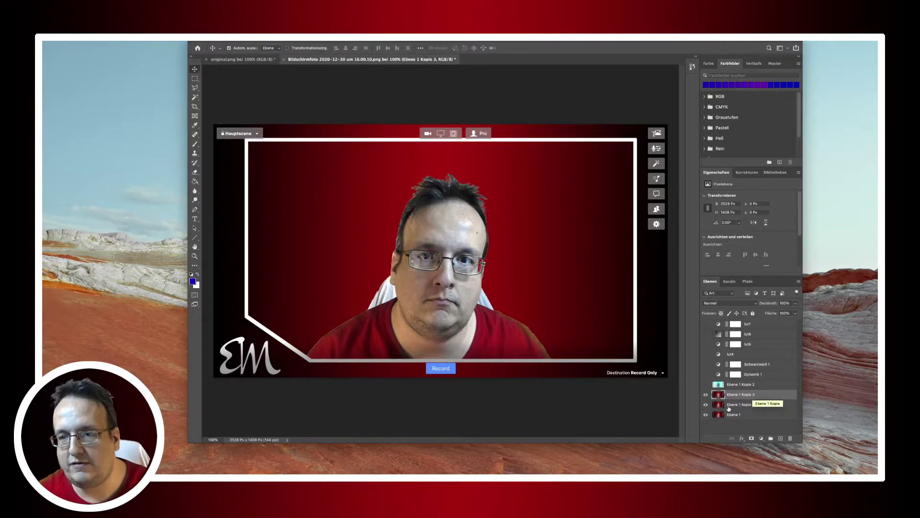
key(ctrl+j)
drag(705, 404, 705, 414)
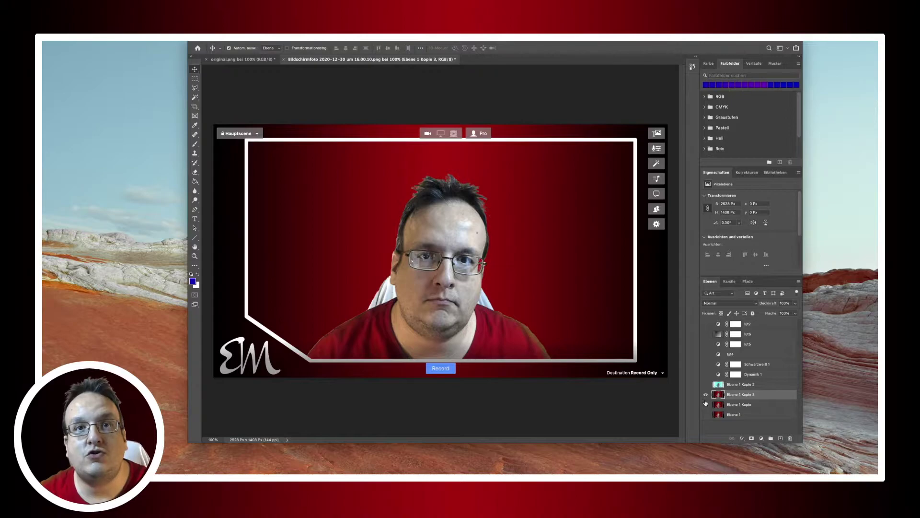
- Add a Verlauf gradient fill layer using the red-to-yellow Orangetöne Orange_05 preset
click(763, 439)
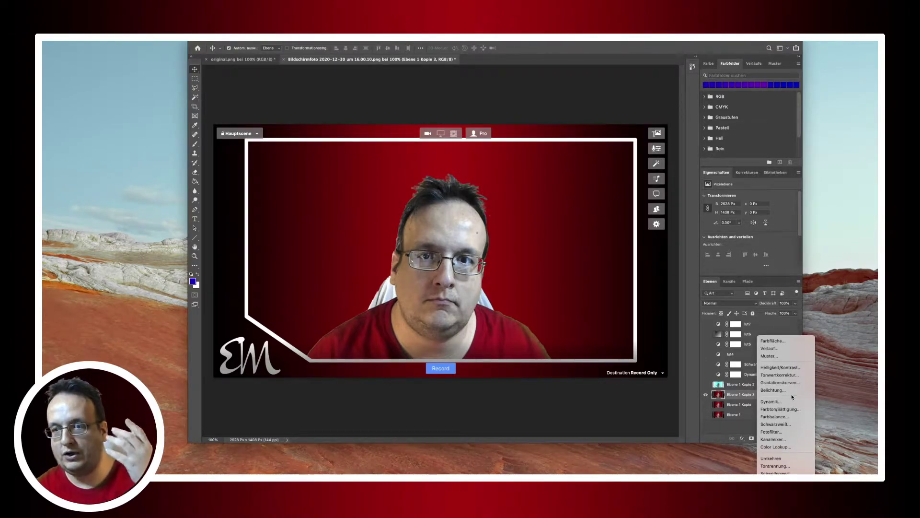
click(781, 349)
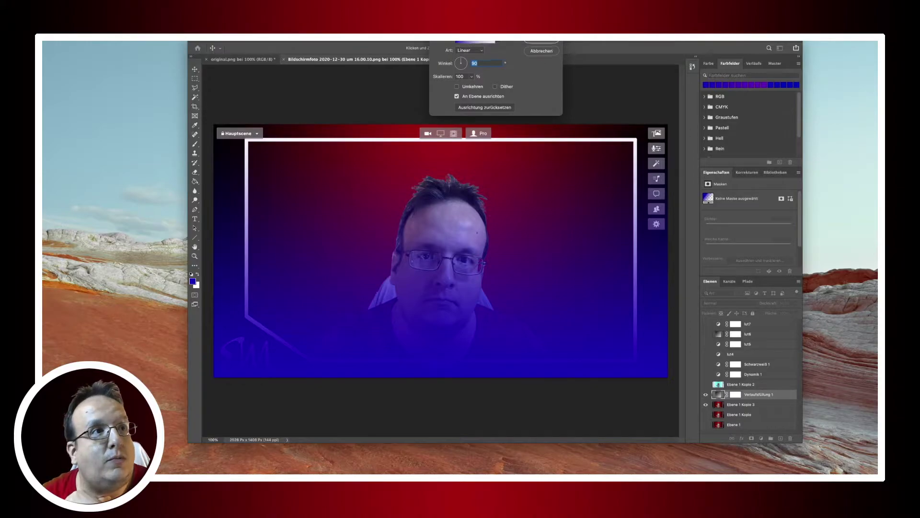
drag(469, 27, 470, 80)
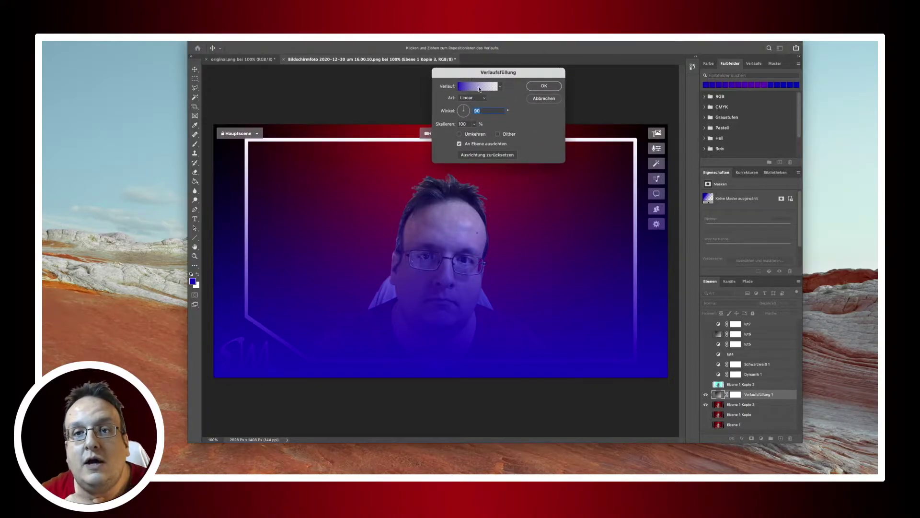
click(479, 87)
scroll(604, 238, down, 3)
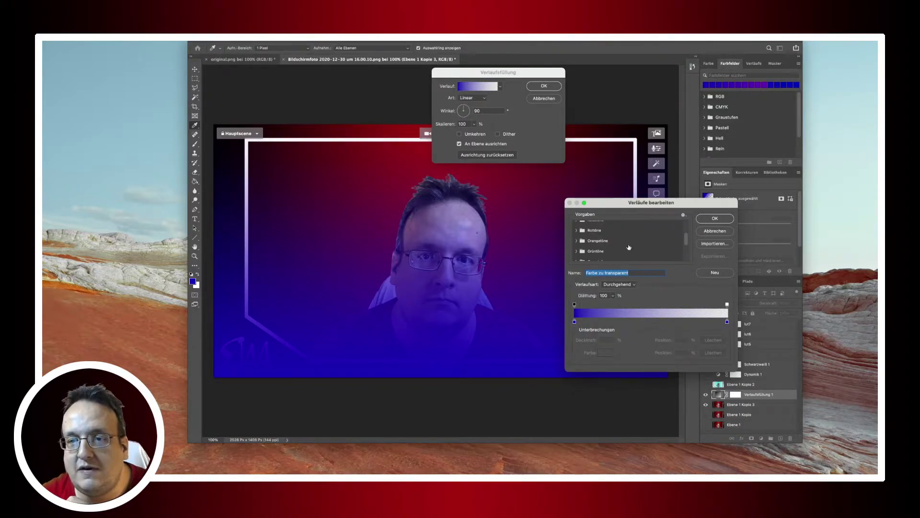
click(577, 242)
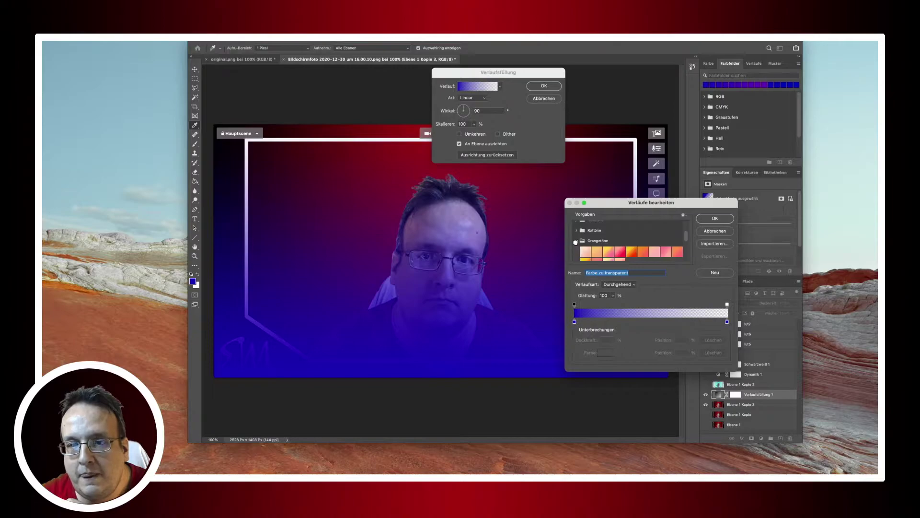
click(608, 251)
click(620, 251)
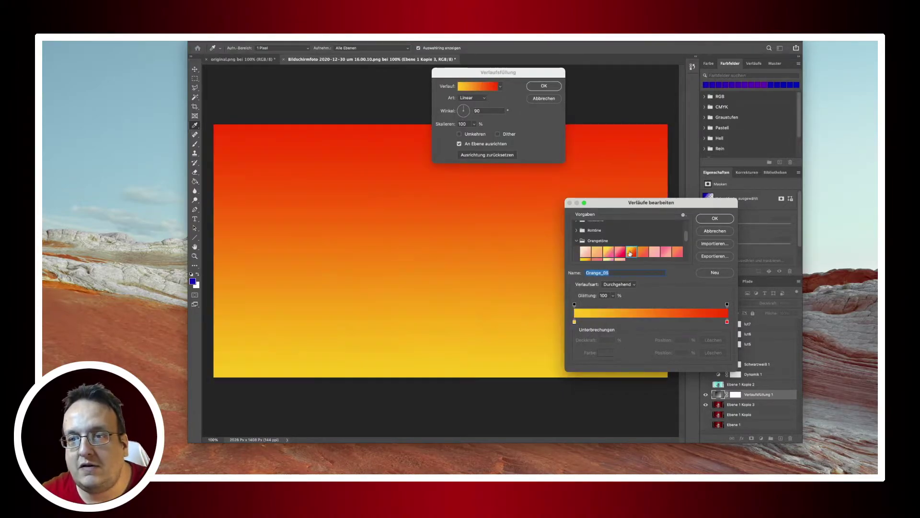
click(642, 252)
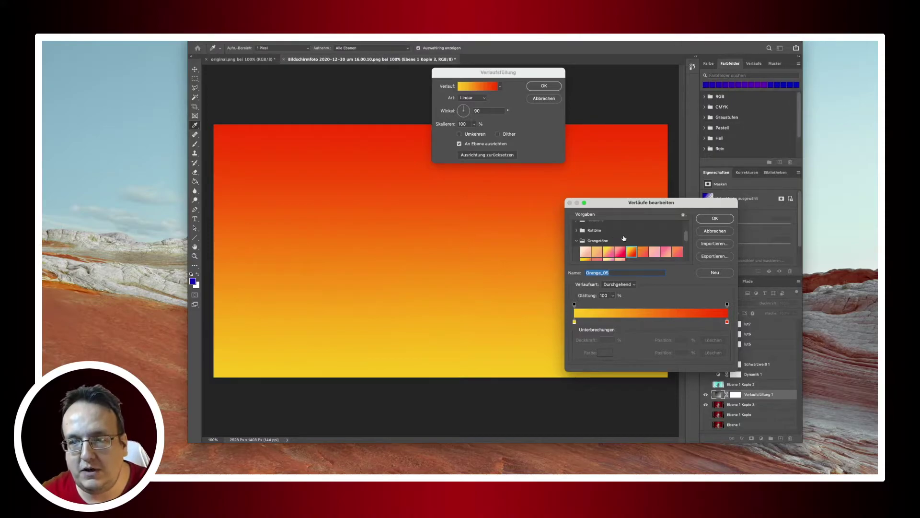
click(714, 219)
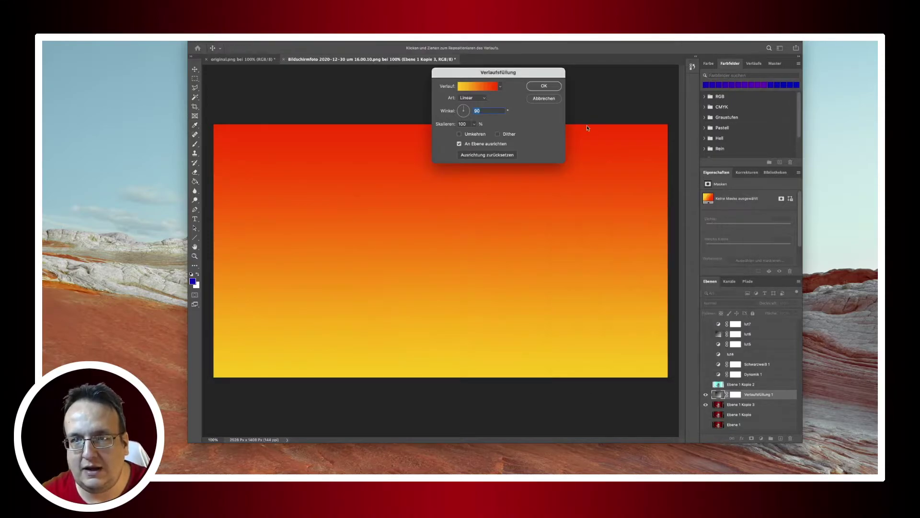
click(545, 86)
- Try Multiplizieren, then set the Verlaufsfüllung 1 blend mode to Hart mischen
click(719, 307)
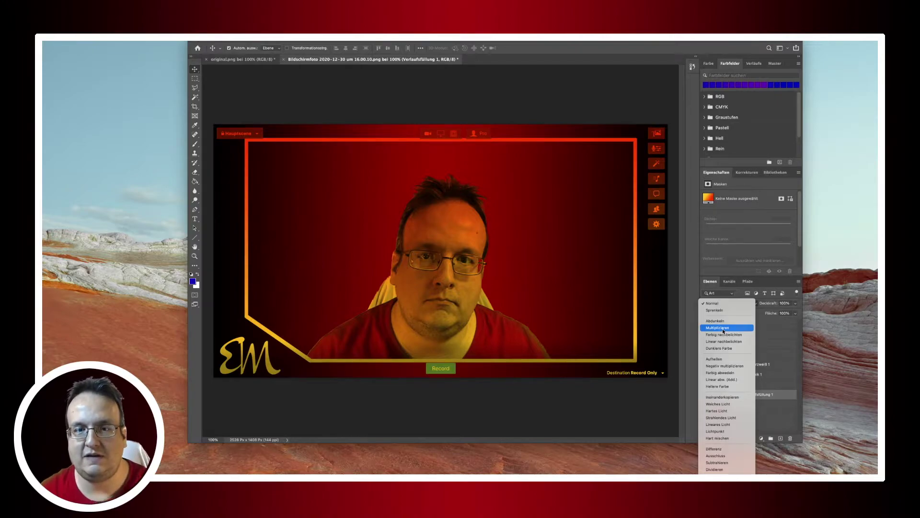
click(723, 328)
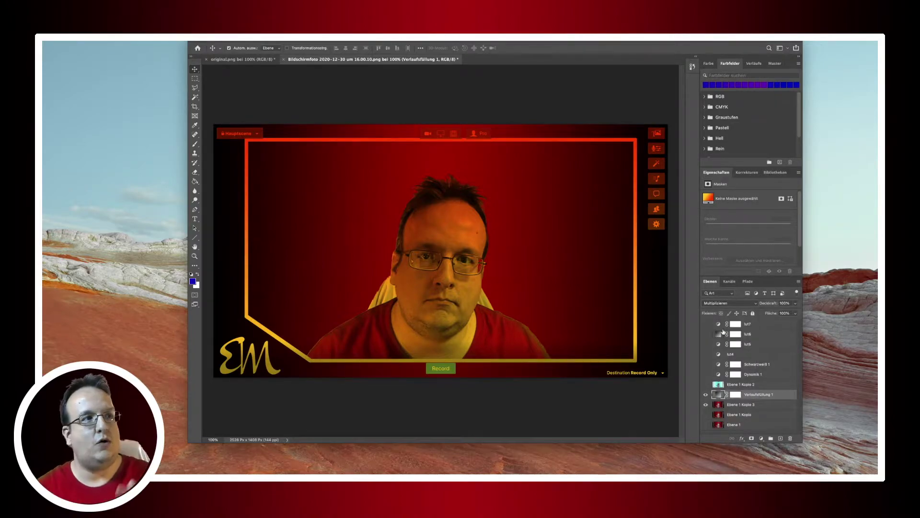
click(723, 304)
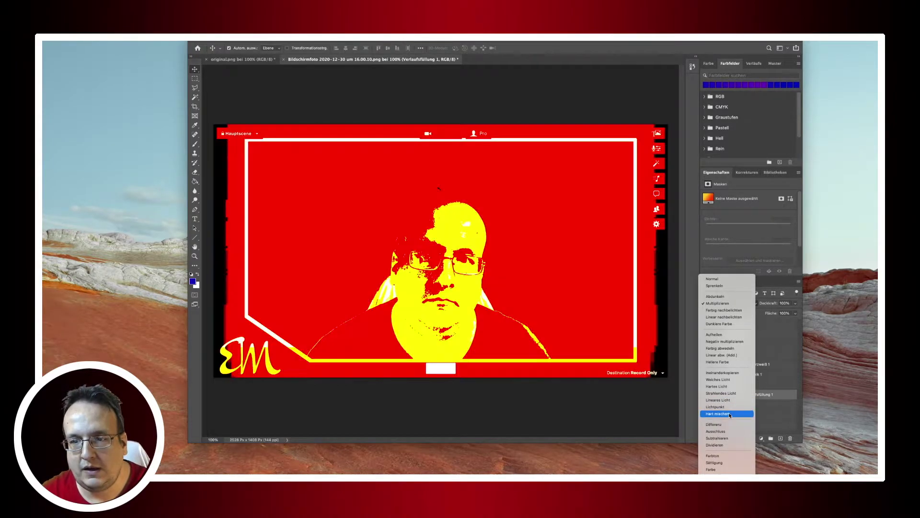
click(734, 412)
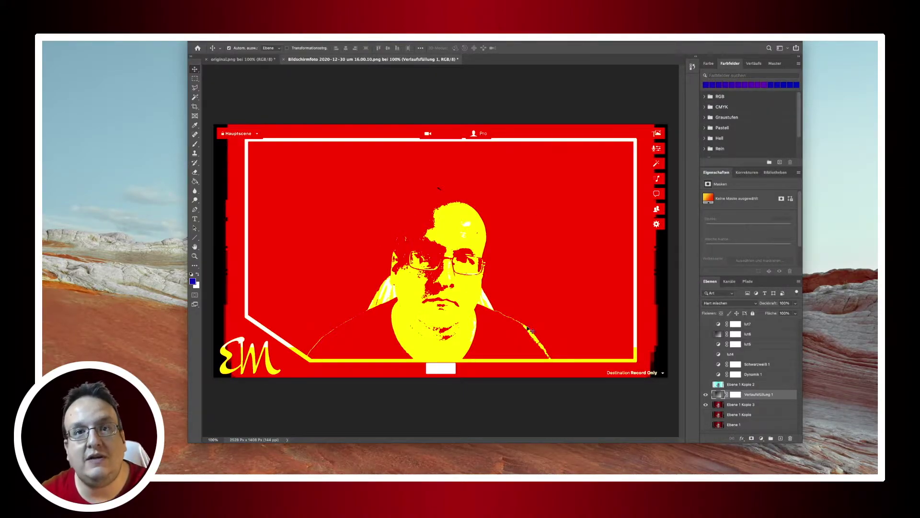
click(756, 406)
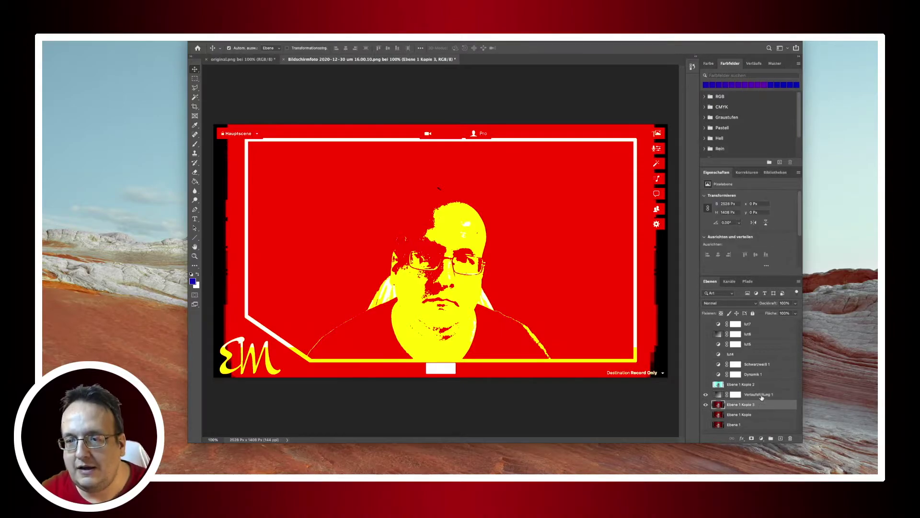
click(735, 394)
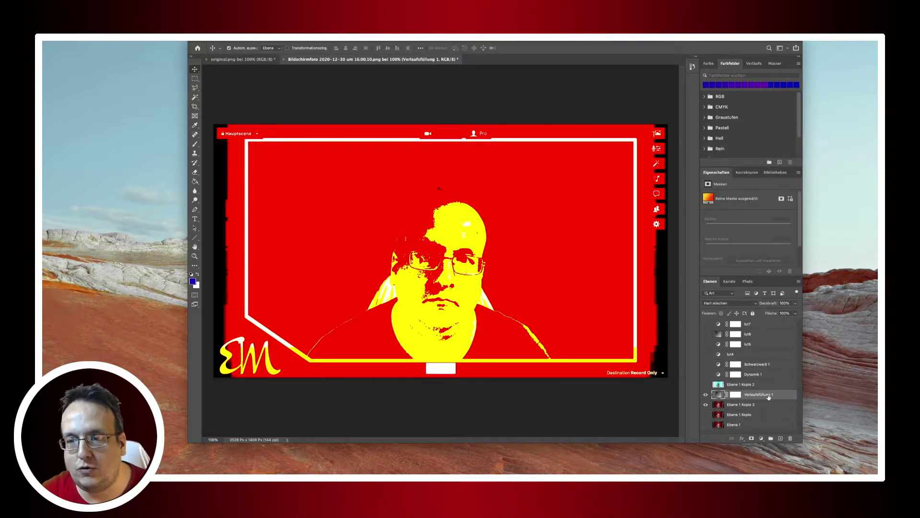
- Copy Verlaufsfüllung 1 onto original.png, compare it on and off, and leave it visible
click(240, 60)
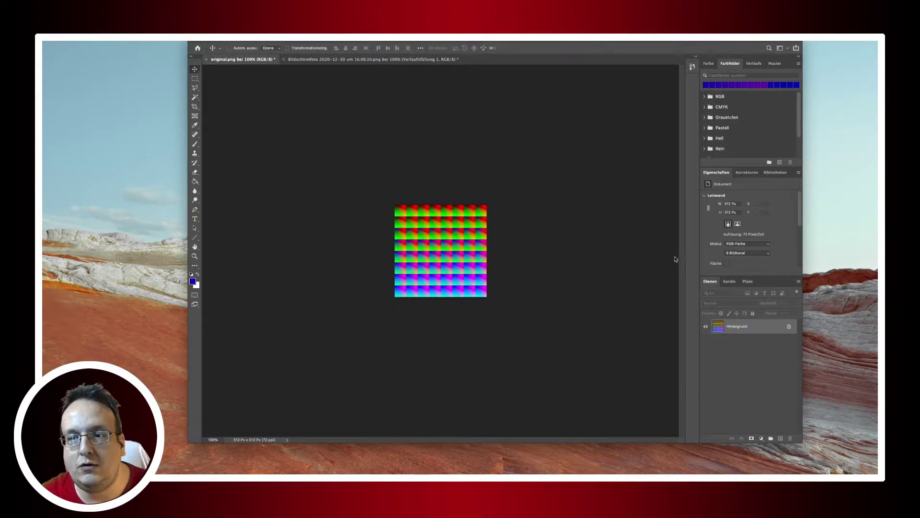
drag(675, 259, 675, 260)
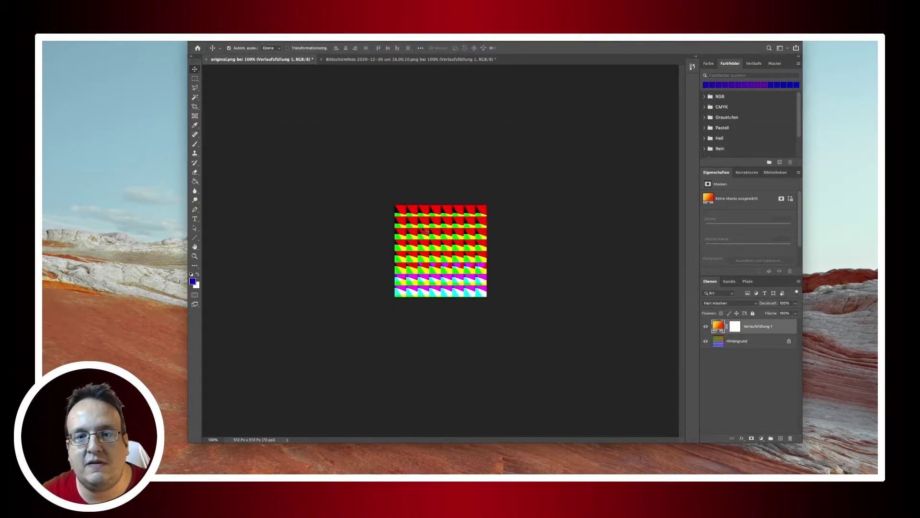
click(706, 328)
click(706, 328)
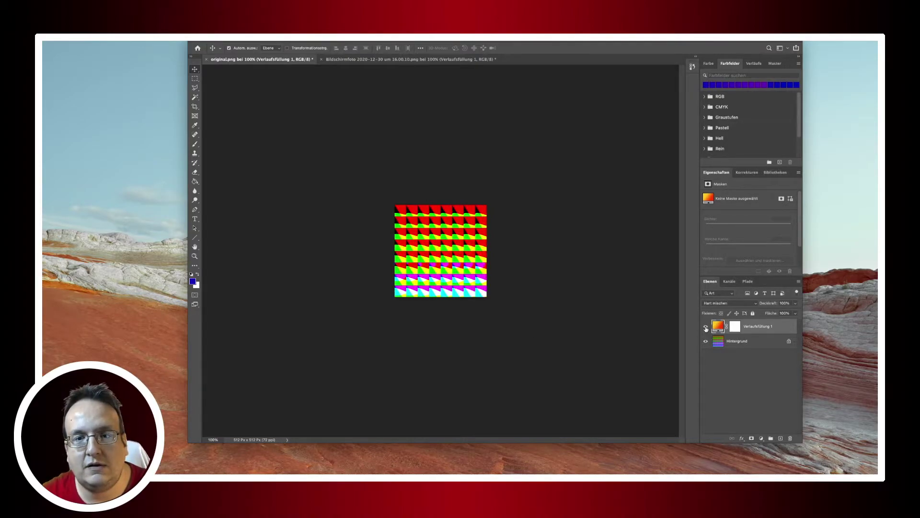
click(706, 328)
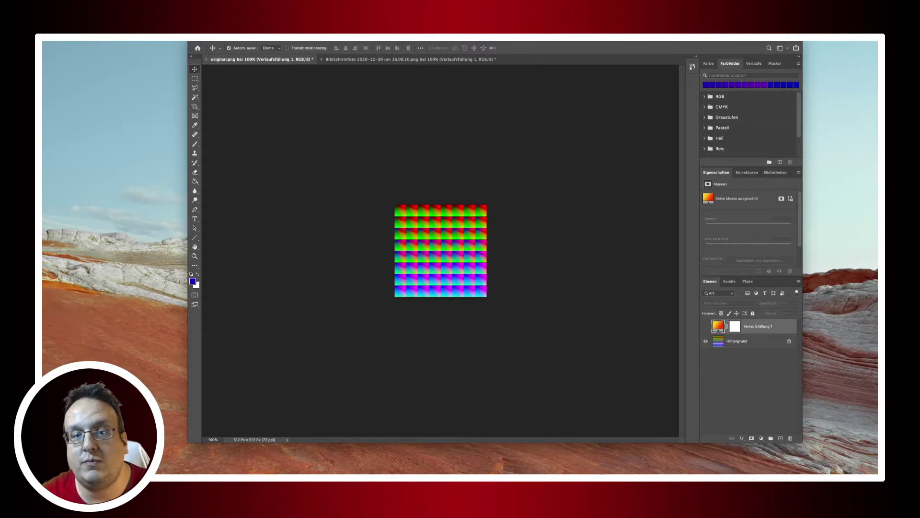
click(704, 327)
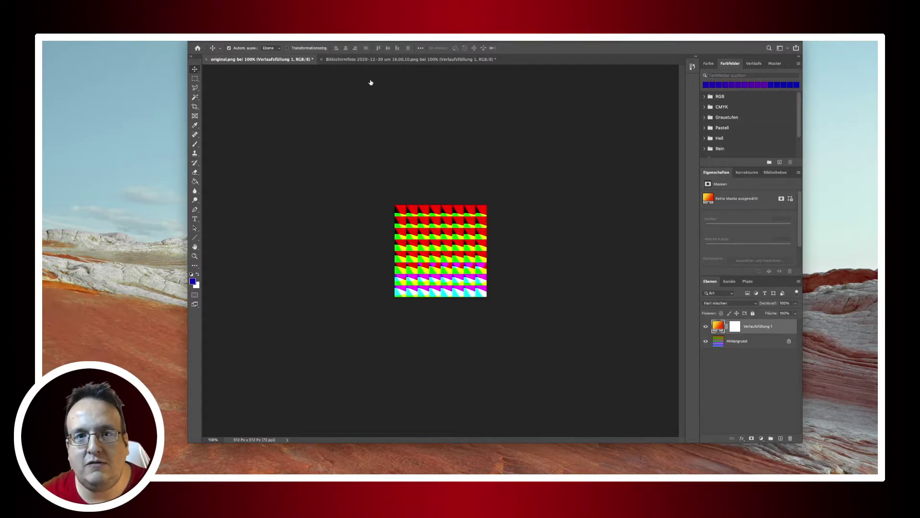
click(367, 59)
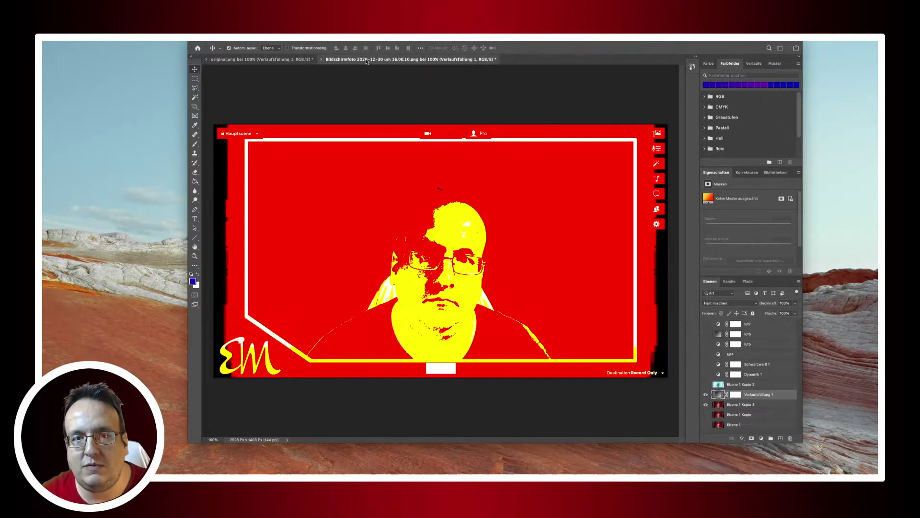
click(257, 59)
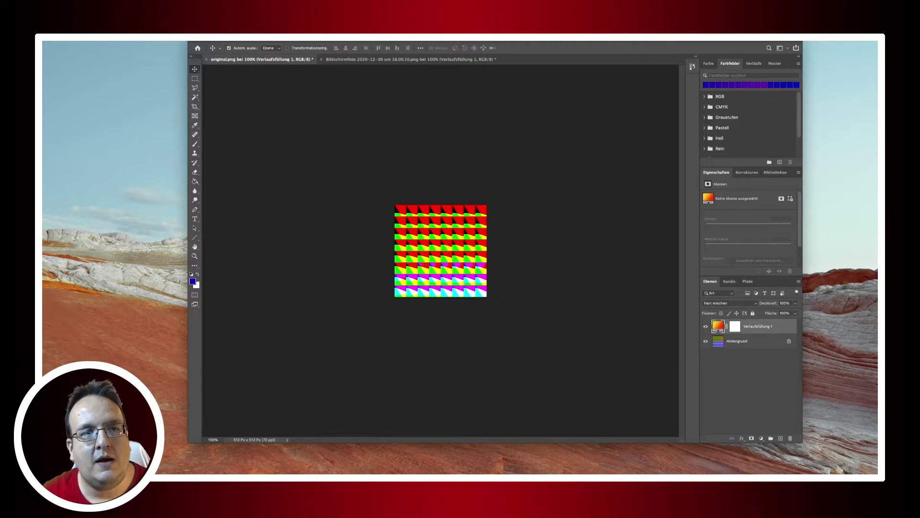
- Quick-export the recoloured grid as a PNG, renamed starting with 'ora'
click(62, 41)
mouse_move(107, 99)
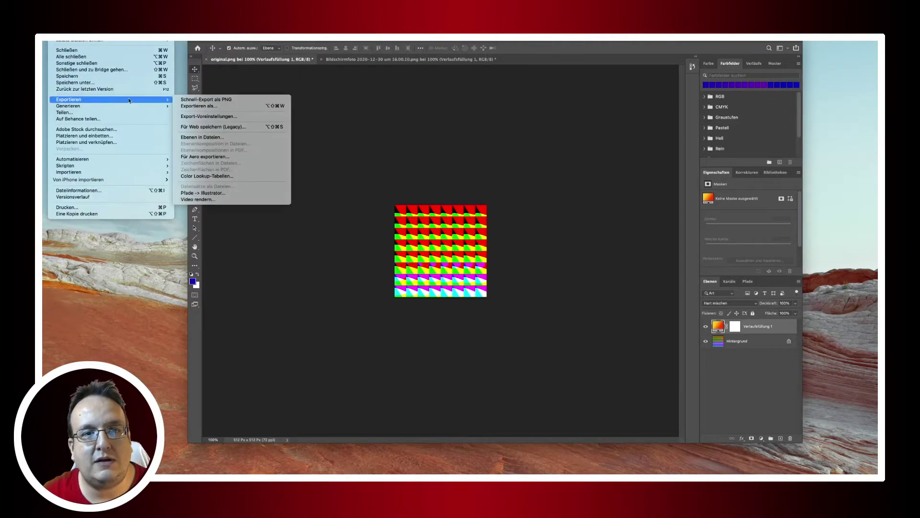
click(215, 100)
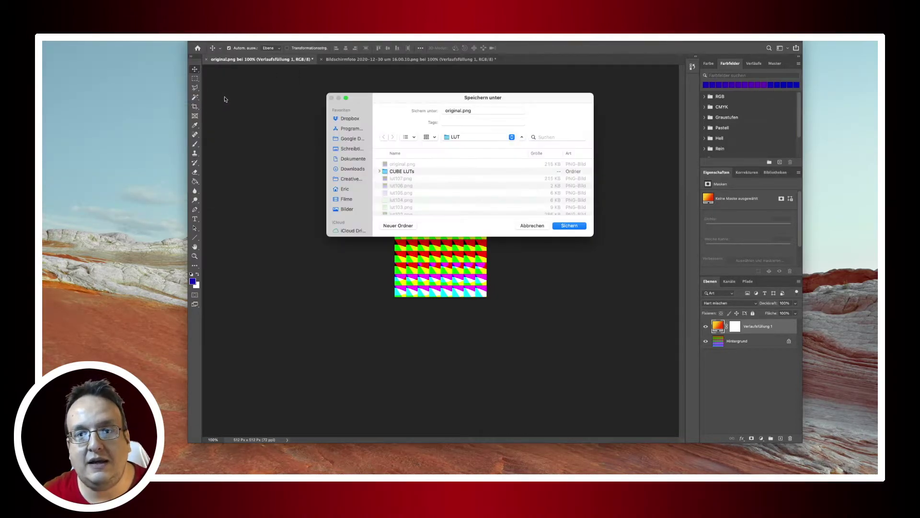
double_click(460, 113)
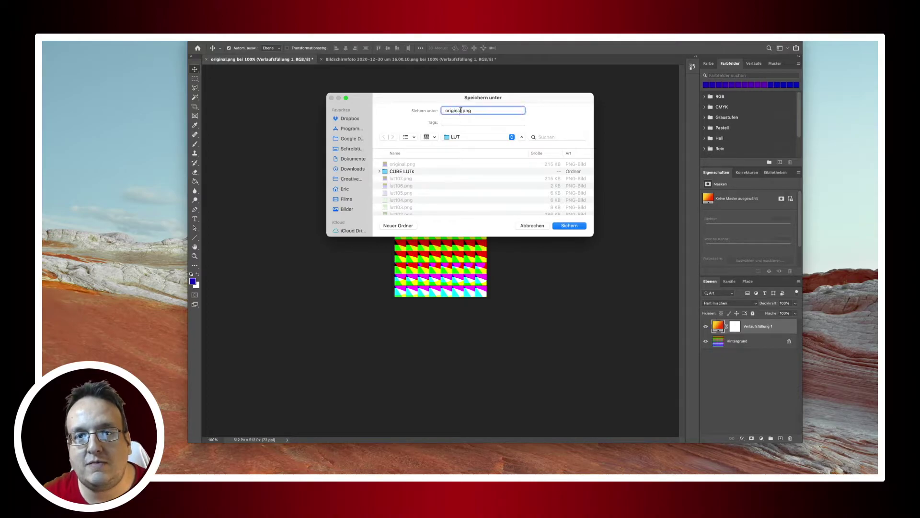
text(ora)
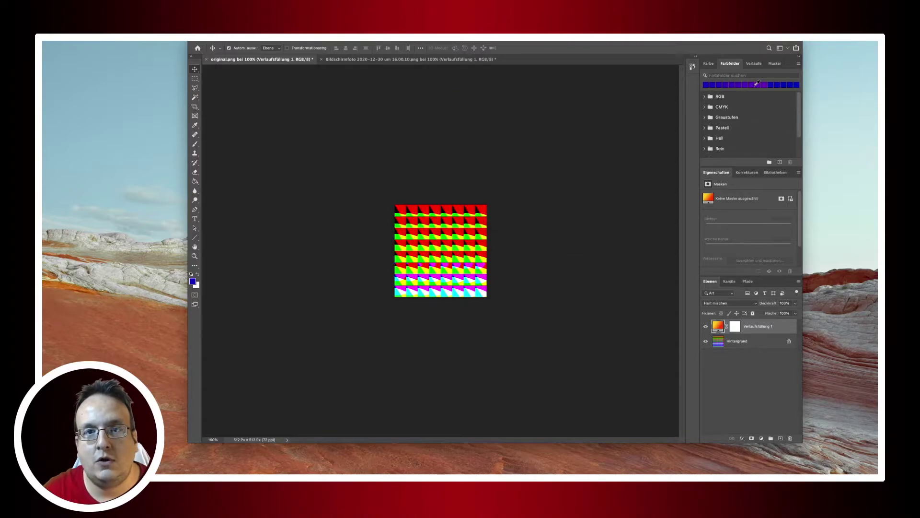
key(Return)
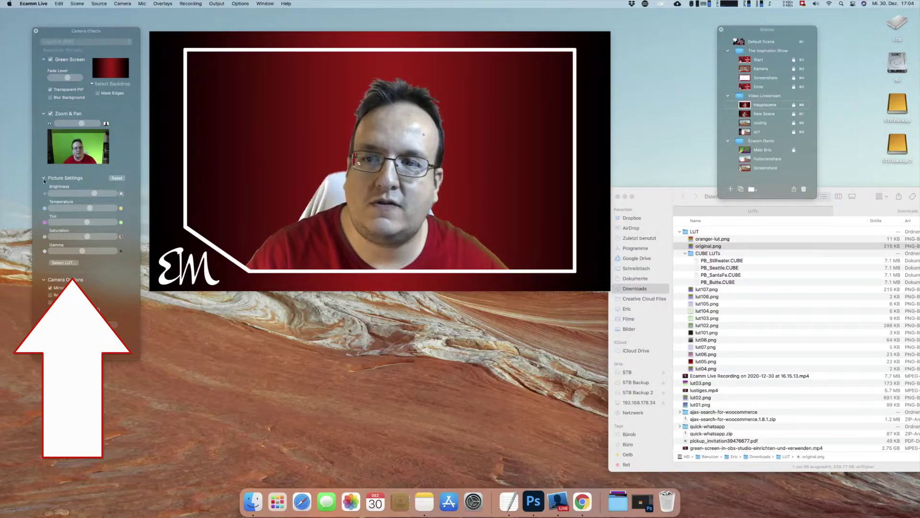
- Reset Ecamm Live's camera picture settings to default and nudge Brightness up slightly
click(43, 178)
click(43, 178)
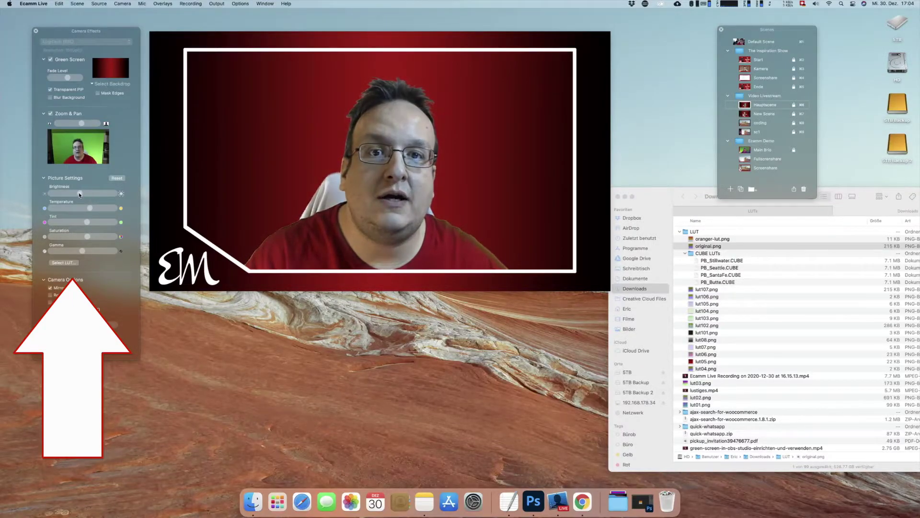
drag(94, 193, 89, 194)
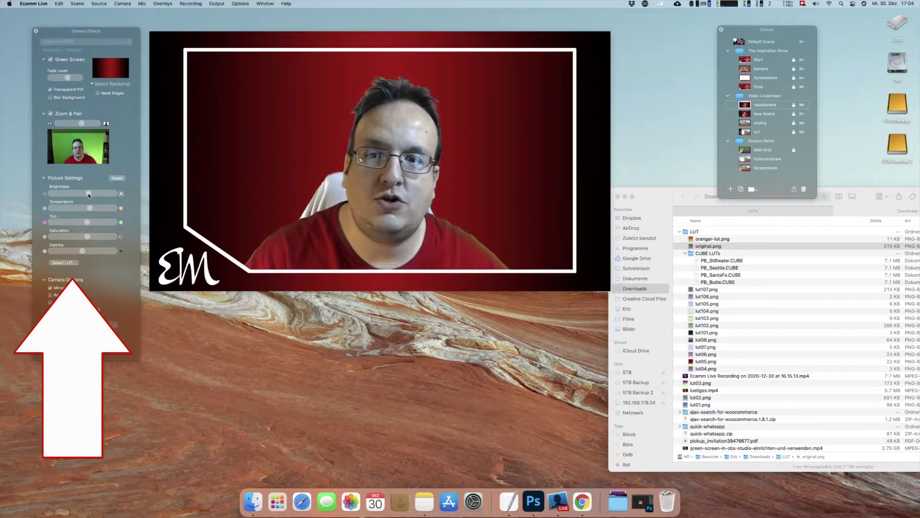
click(113, 179)
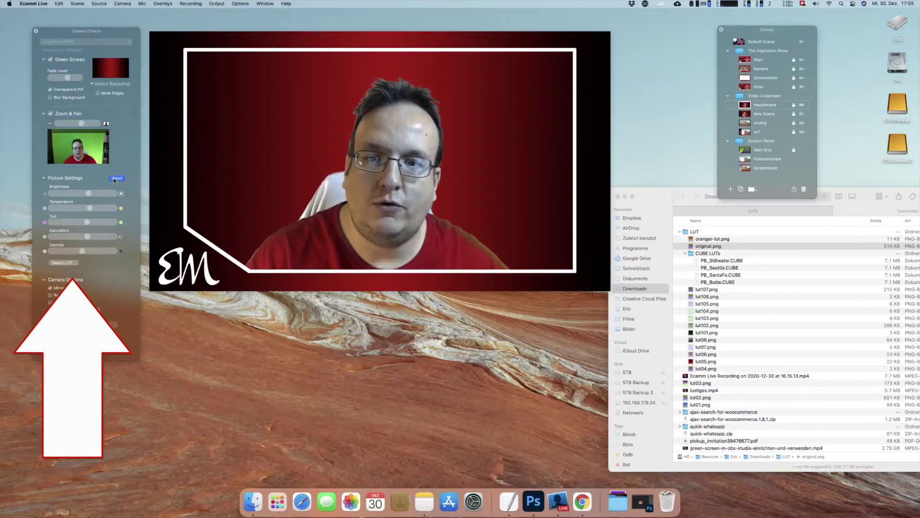
mouse_move(83, 193)
mouse_down()
mouse_move(94, 194)
mouse_move(87, 223)
mouse_move(97, 241)
mouse_up()
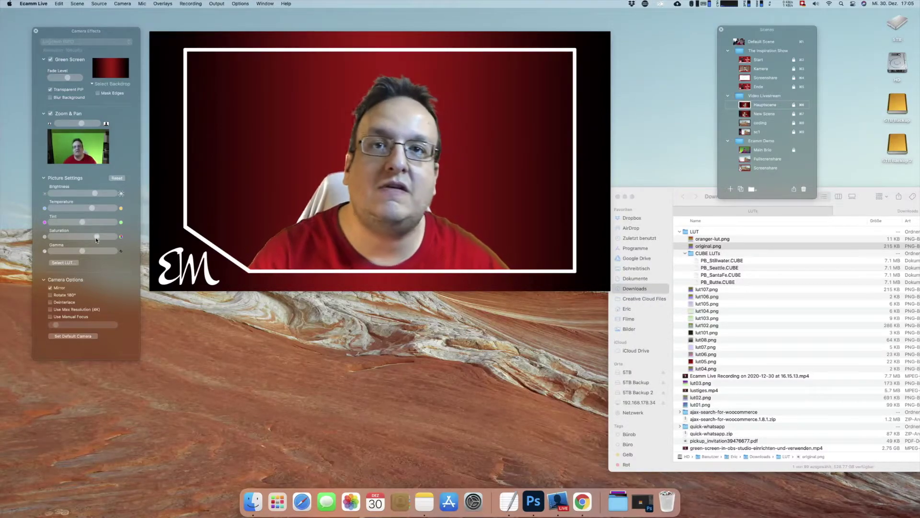
- Load orange-lut.png as the Ecamm Live camera LUT, then return to Photoshop
click(69, 263)
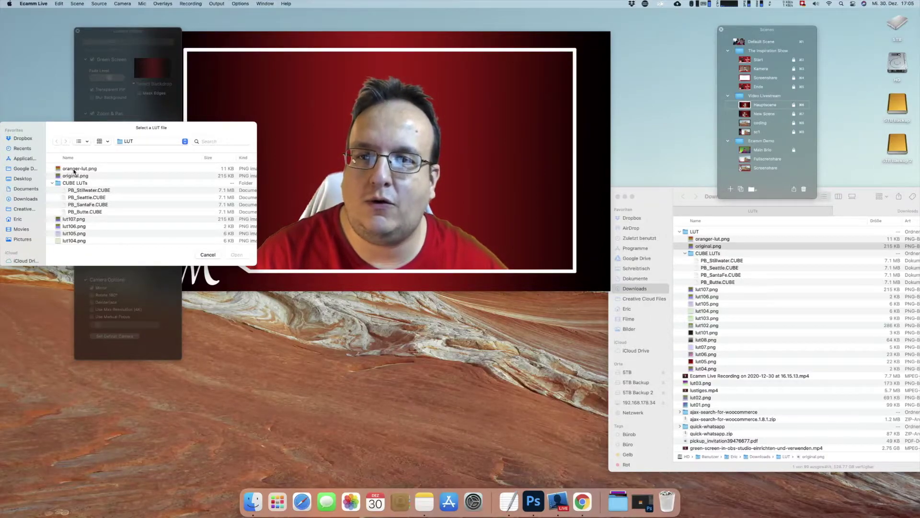
double_click(79, 170)
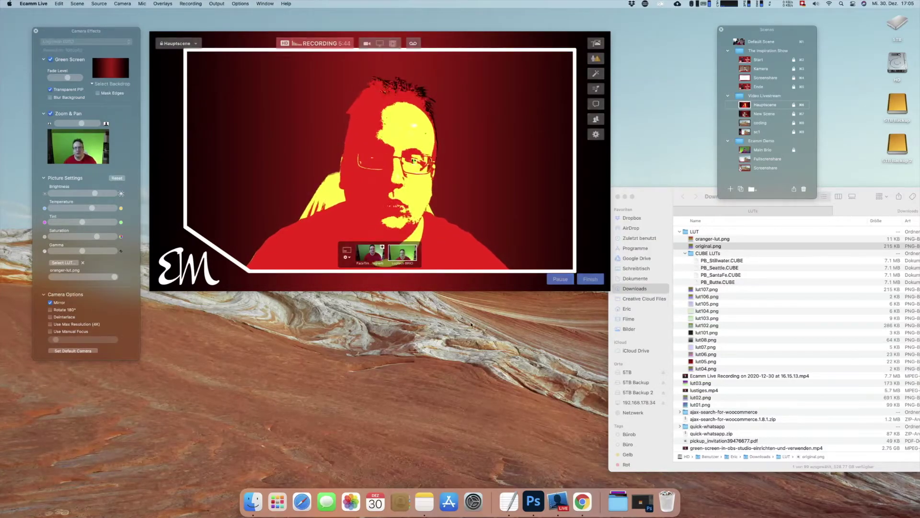
click(640, 507)
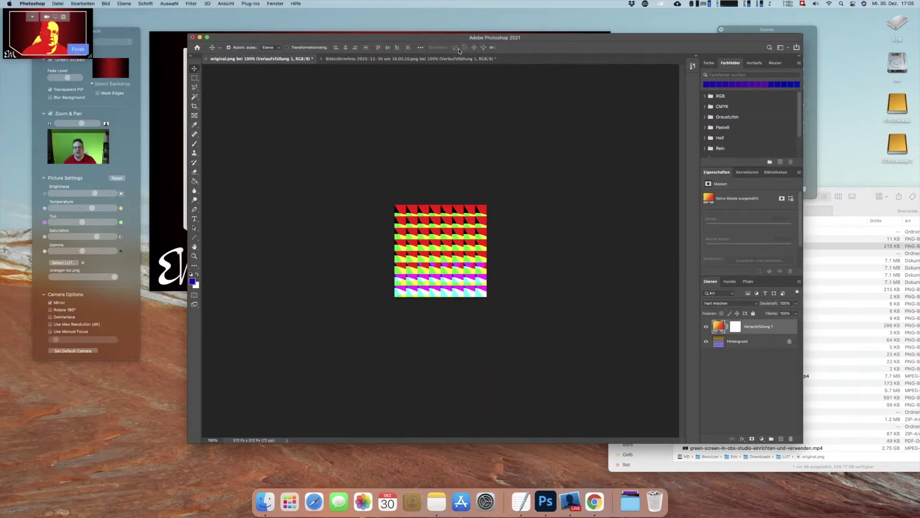
- Arrange the Bildschirmfoto document and the Ecamm camera preview side by side
click(395, 59)
drag(395, 37, 629, 36)
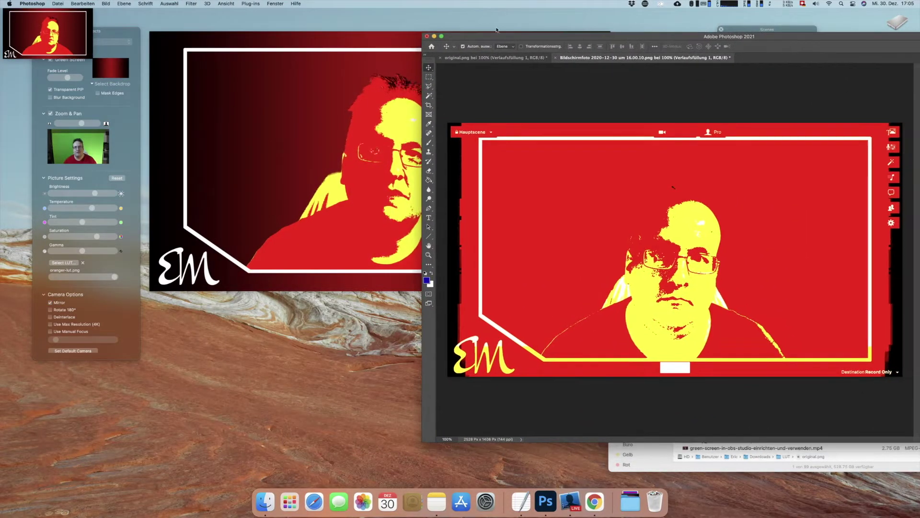
drag(344, 35, 212, 17)
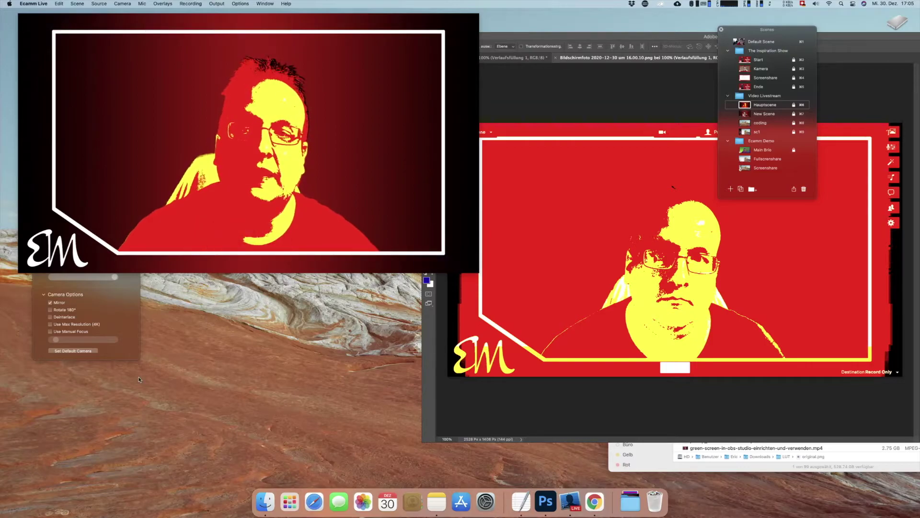
- Lower camera brightness, adjust the tint, and reduce the orange LUT's intensity
click(107, 317)
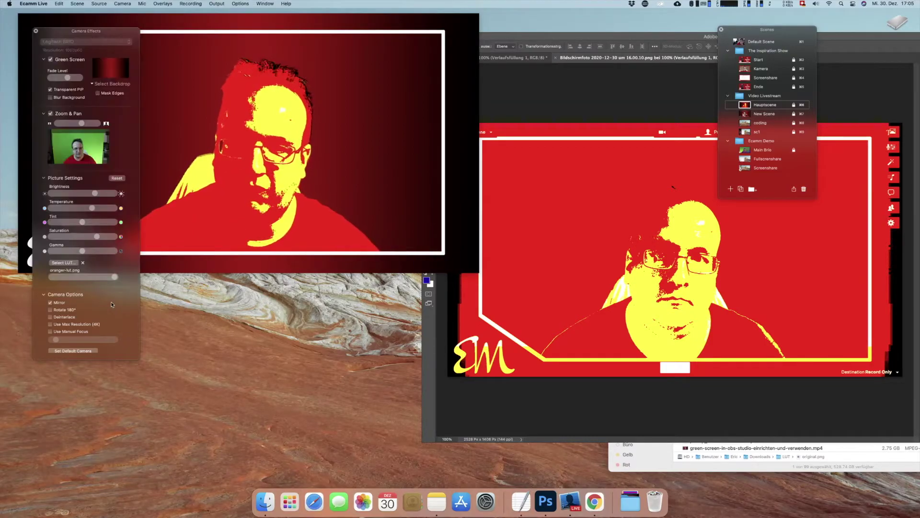
drag(104, 28, 95, 103)
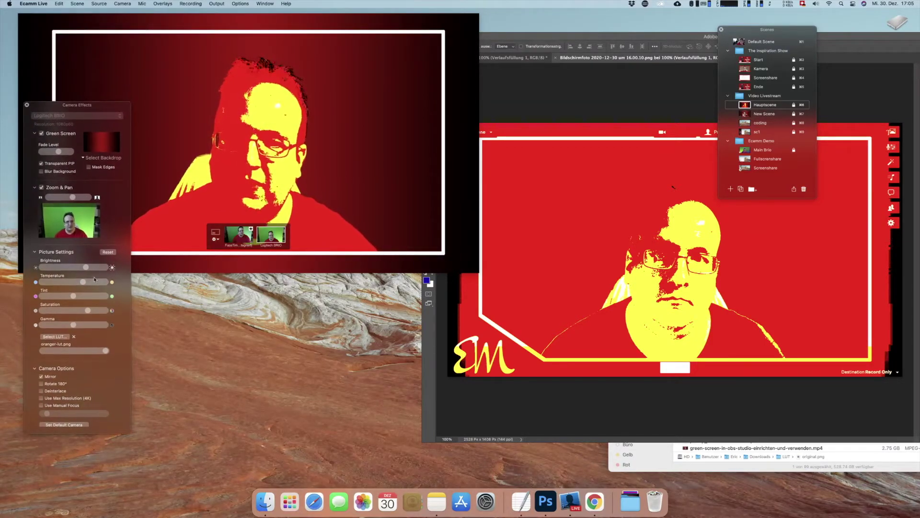
mouse_move(85, 267)
mouse_down()
mouse_move(56, 267)
mouse_move(99, 268)
mouse_move(95, 286)
mouse_move(71, 286)
mouse_up()
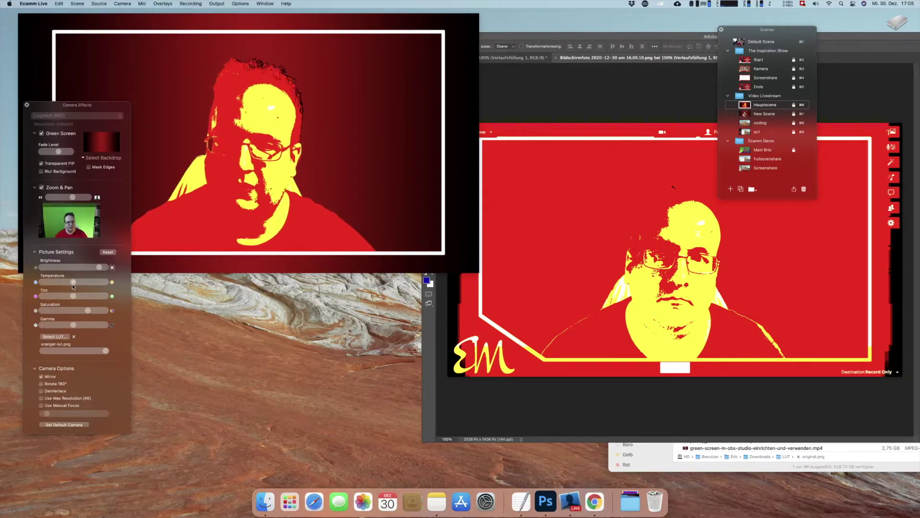
mouse_move(72, 296)
mouse_down()
mouse_move(103, 297)
mouse_move(65, 301)
mouse_move(111, 303)
mouse_move(73, 312)
mouse_move(106, 326)
mouse_move(72, 326)
mouse_up()
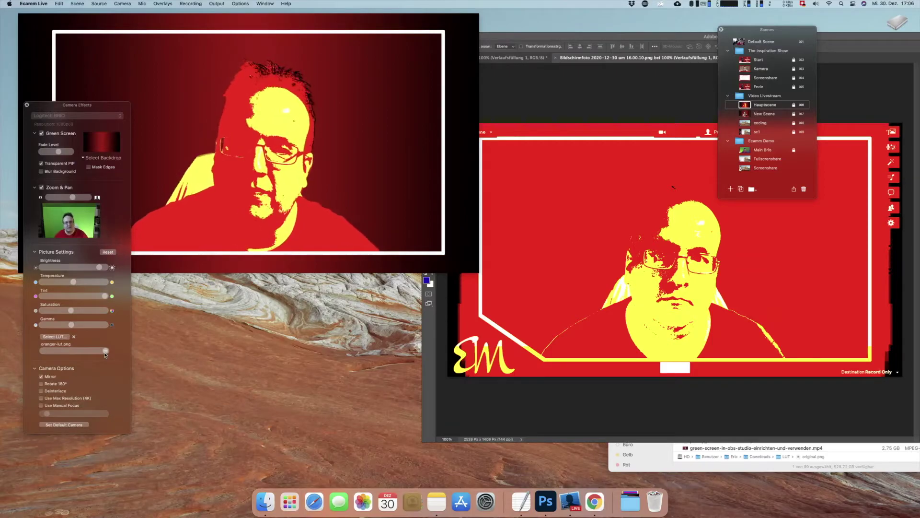
drag(105, 355, 54, 353)
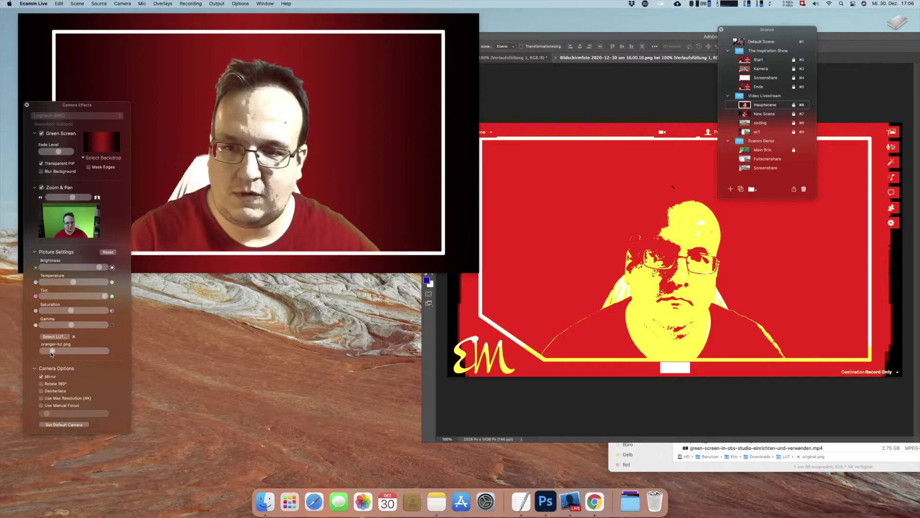
- Remove the current LUT and apply lut104.png to the camera in Camera Effects
click(74, 337)
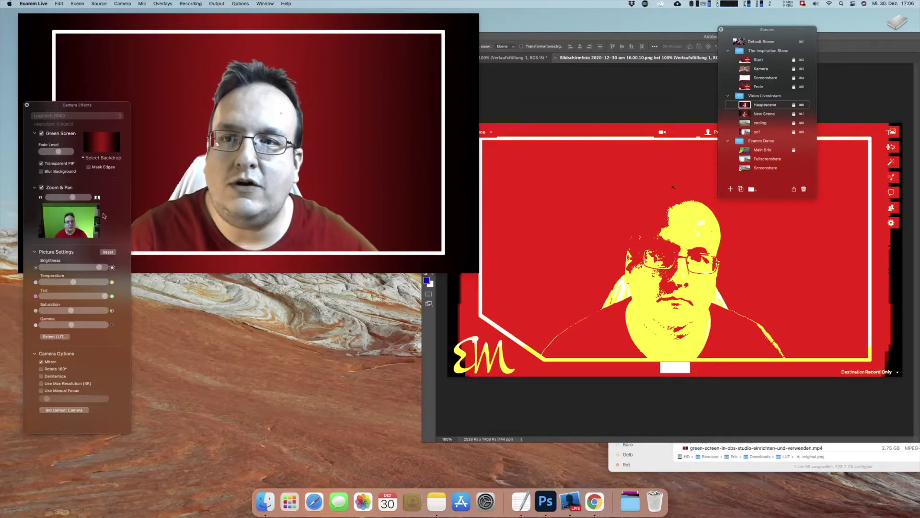
drag(121, 144, 478, 139)
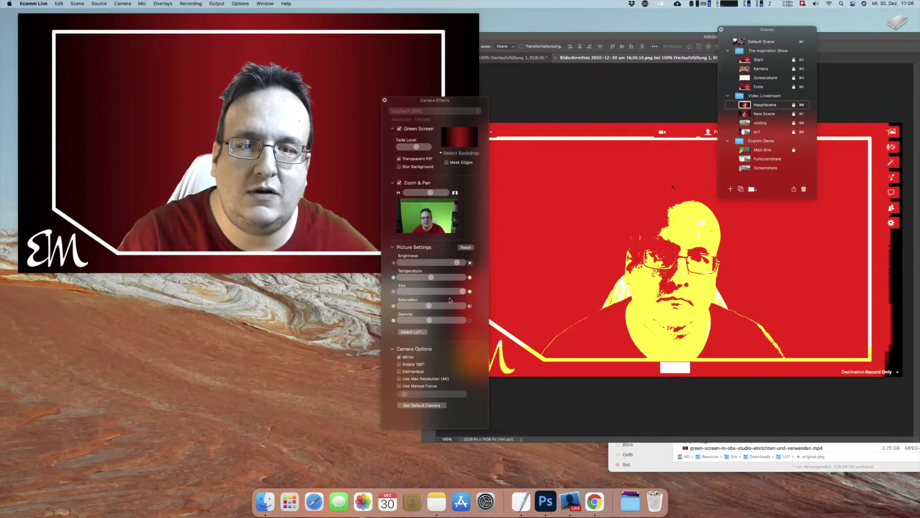
click(415, 332)
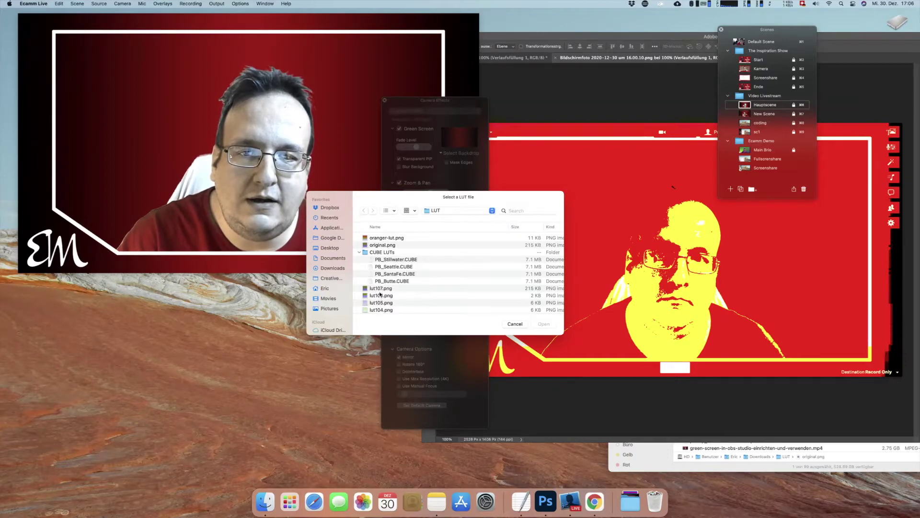
double_click(379, 310)
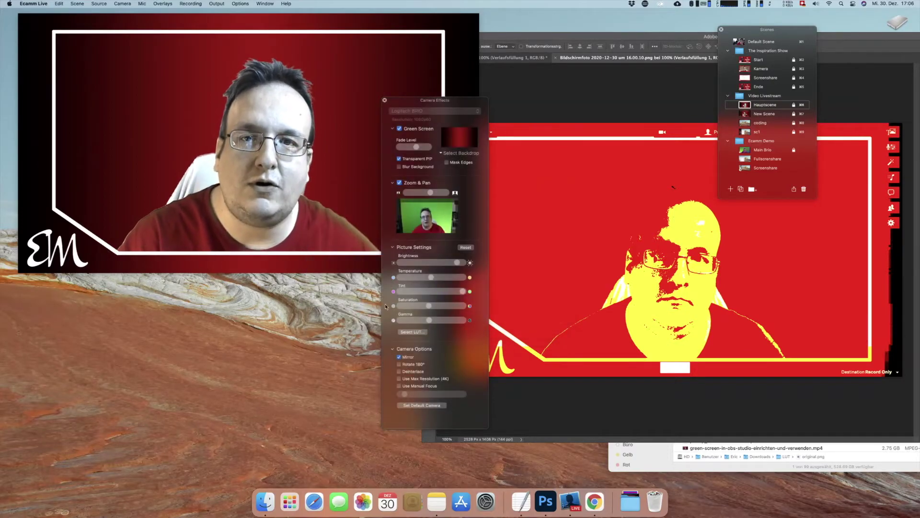
drag(413, 104, 498, 58)
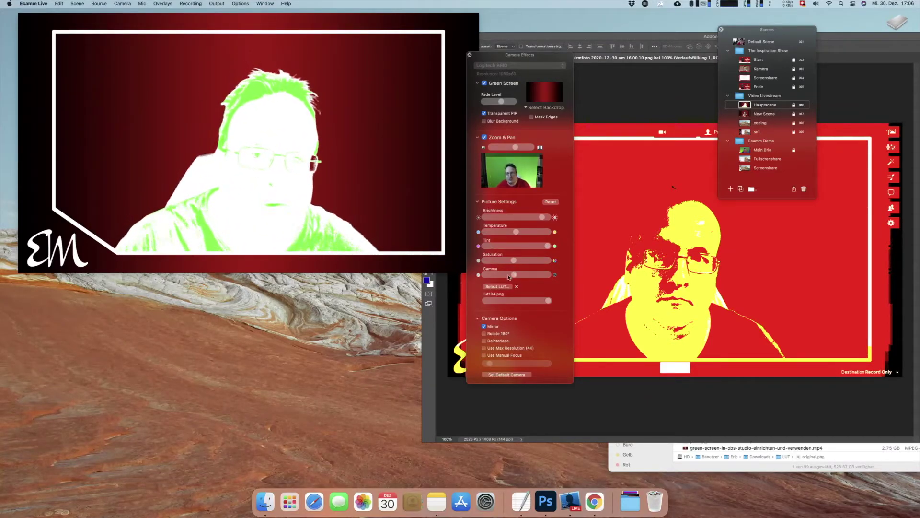
- Apply lut105.png to the webcam, then weaken its intensity and lower the brightness
click(505, 286)
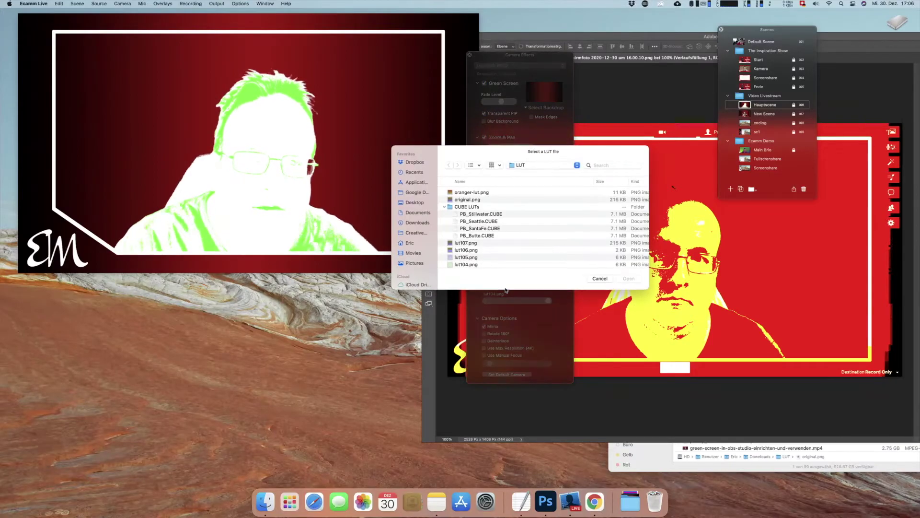
double_click(473, 260)
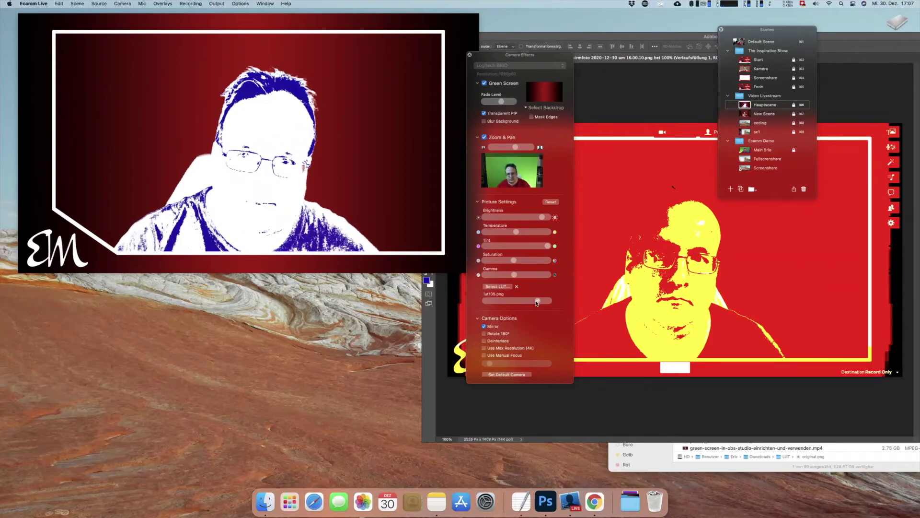
drag(519, 302, 512, 303)
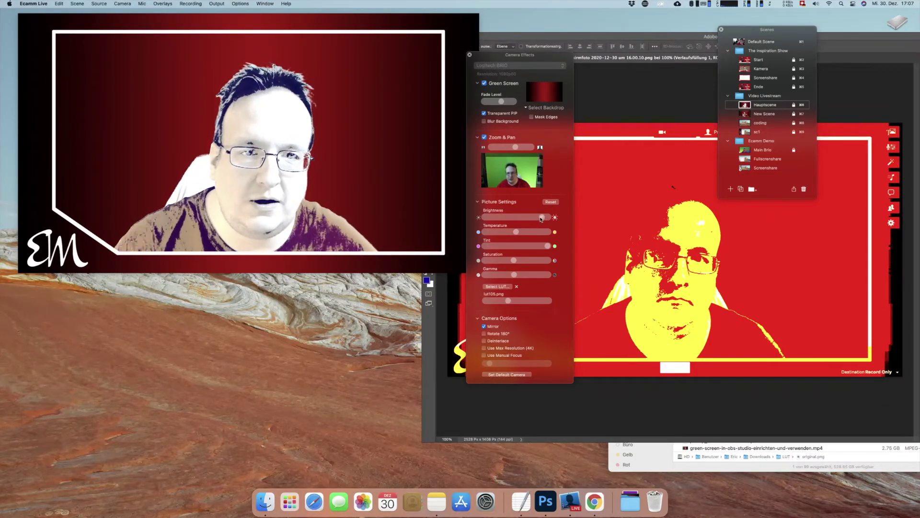
mouse_move(540, 218)
mouse_down()
mouse_move(517, 219)
mouse_move(530, 219)
mouse_up()
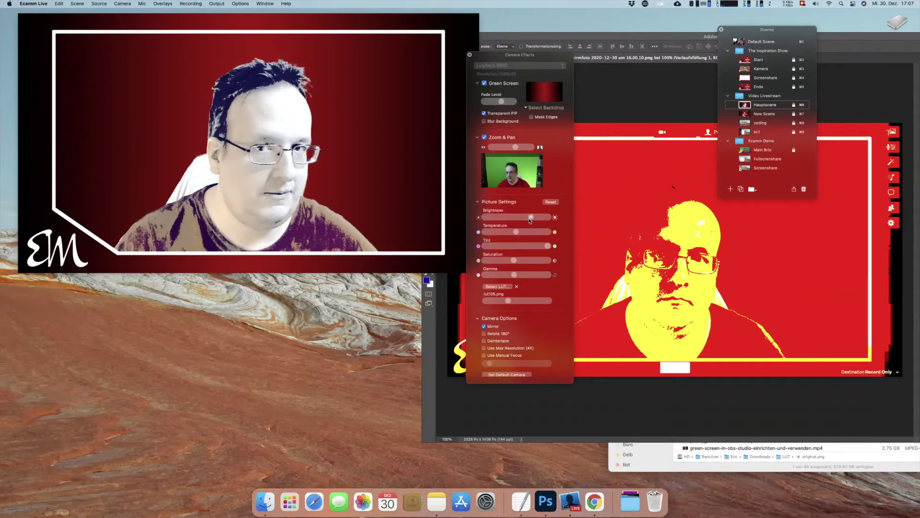
- Reset the picture settings and switch the webcam LUT to lut106.png
click(550, 203)
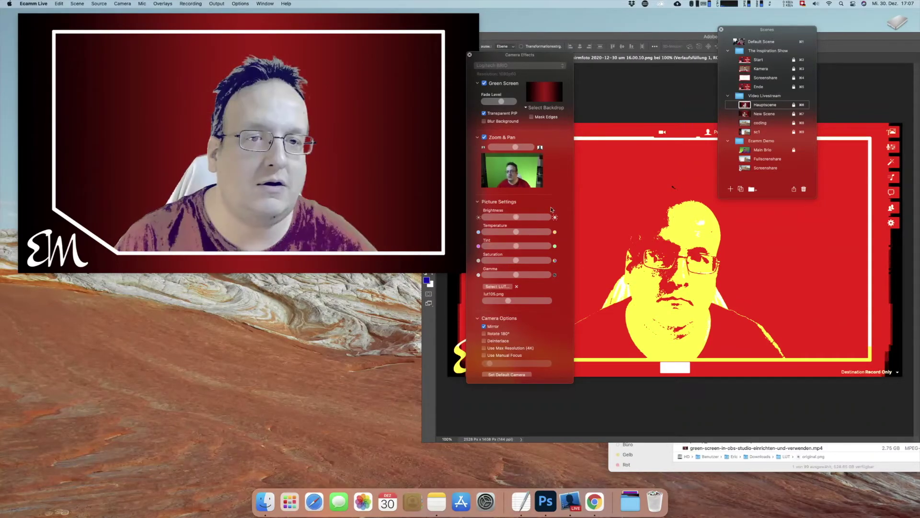
click(492, 287)
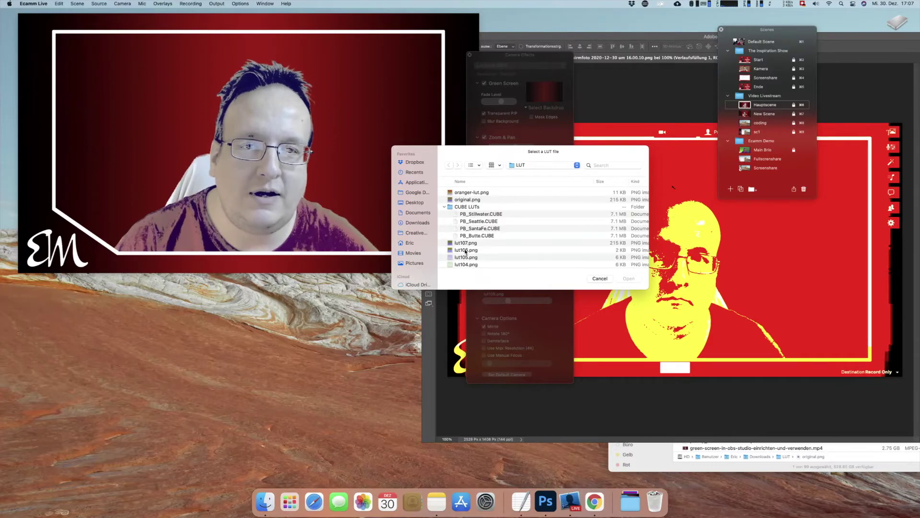
double_click(465, 250)
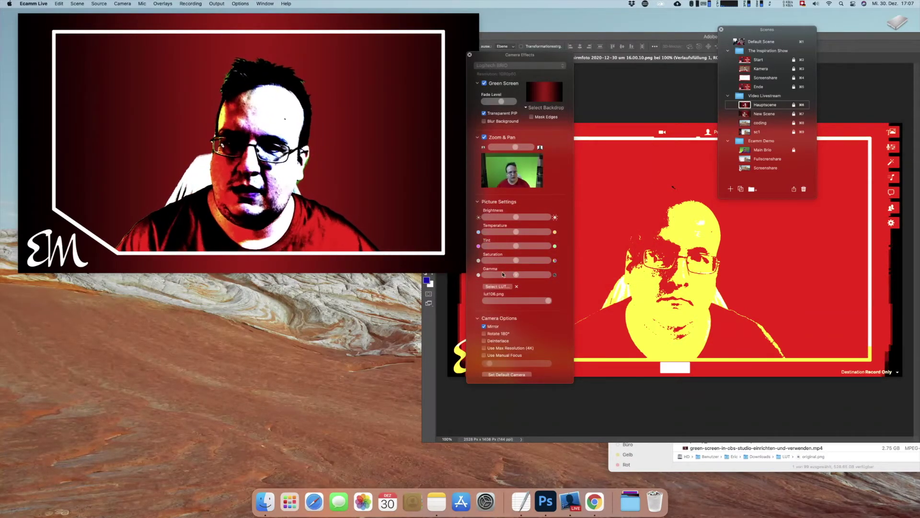
click(494, 287)
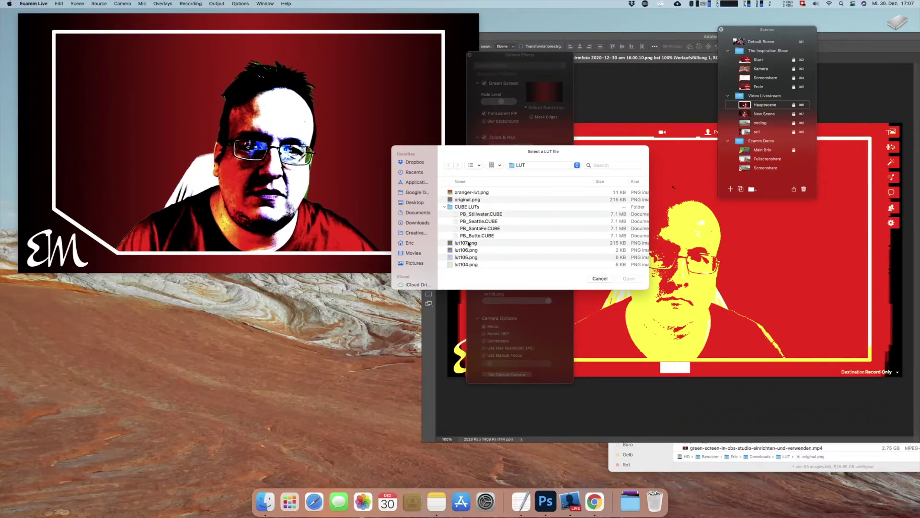
- Apply lut107.png to the webcam for near-natural colours, then reopen the LUT chooser
double_click(468, 242)
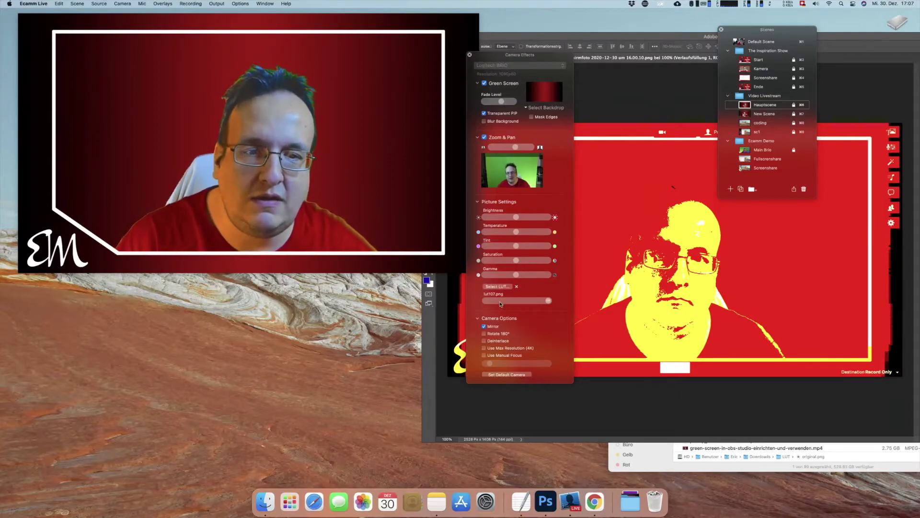
click(497, 287)
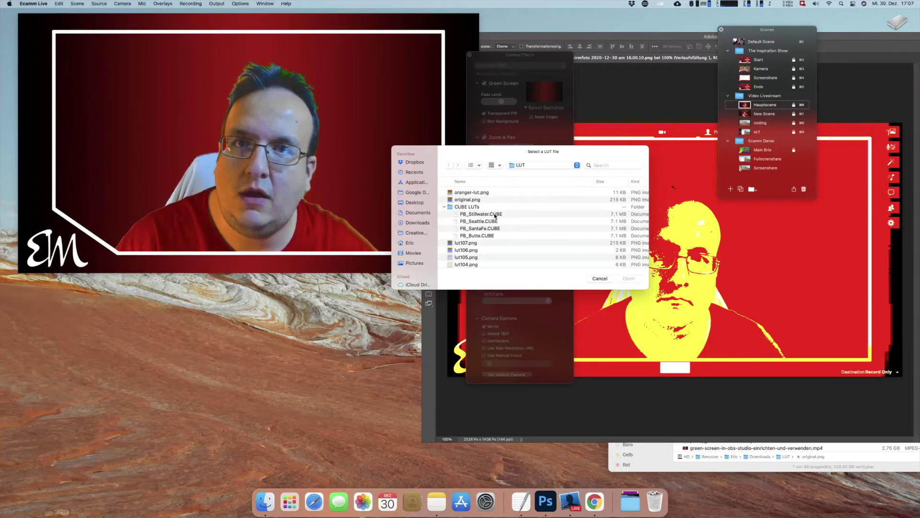
- Compare PB_Stillwater.CUBE with brighter image and PB_Seattle.CUBE with darker image on the webcam
double_click(495, 216)
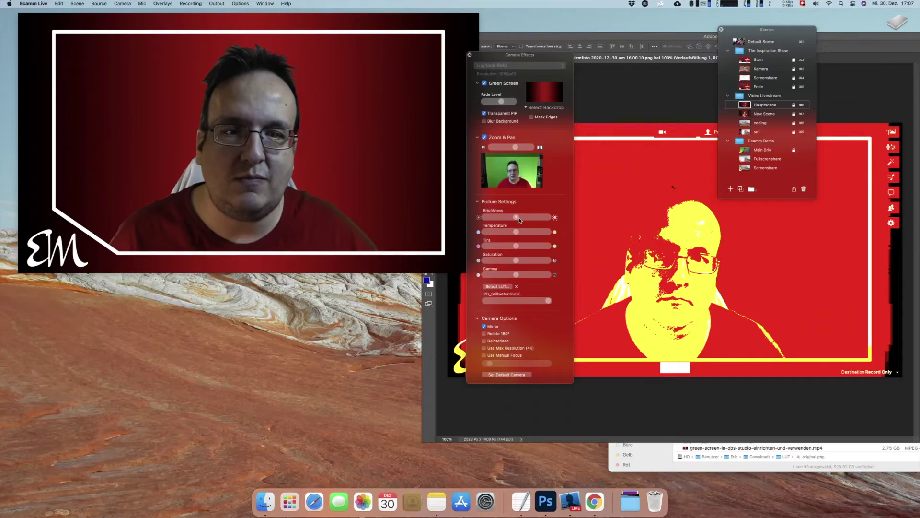
drag(516, 217, 536, 217)
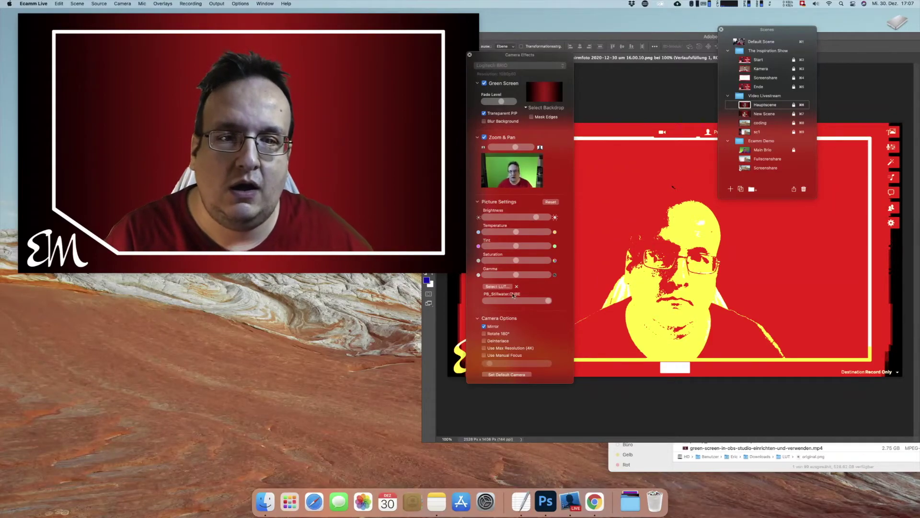
click(497, 286)
double_click(480, 222)
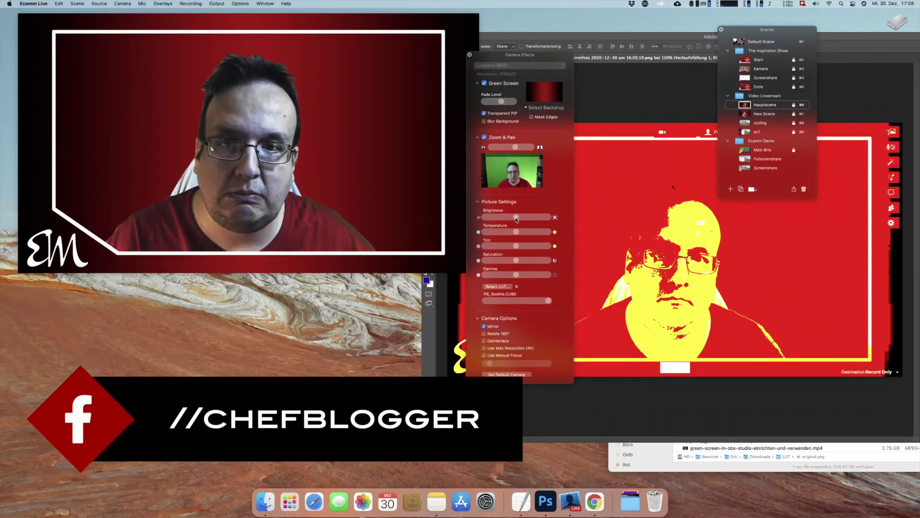
drag(536, 217, 515, 218)
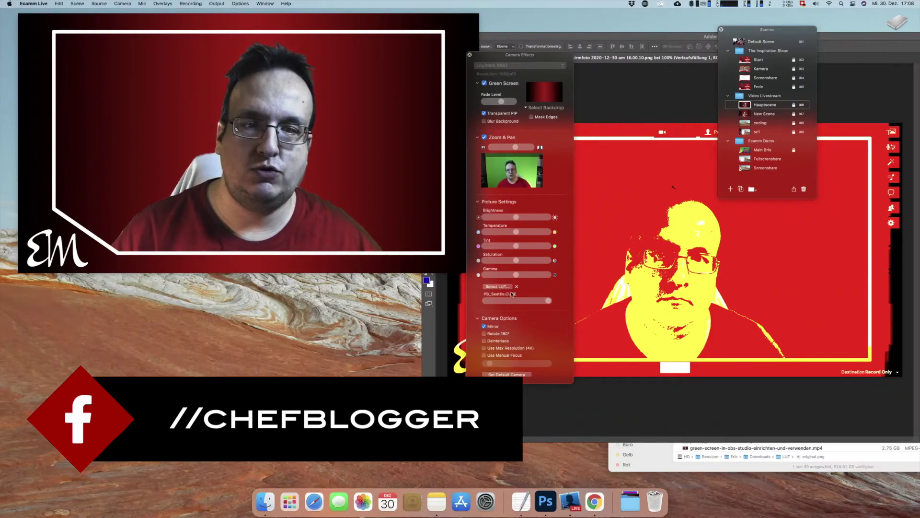
click(503, 287)
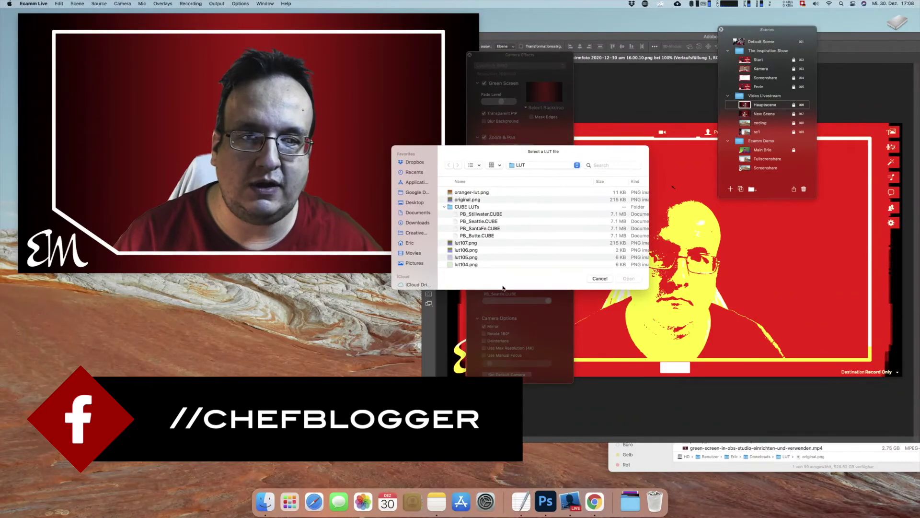
- Preview PB_SantaFe.CUBE with brightness raised then lowered, then remove the LUT
double_click(486, 229)
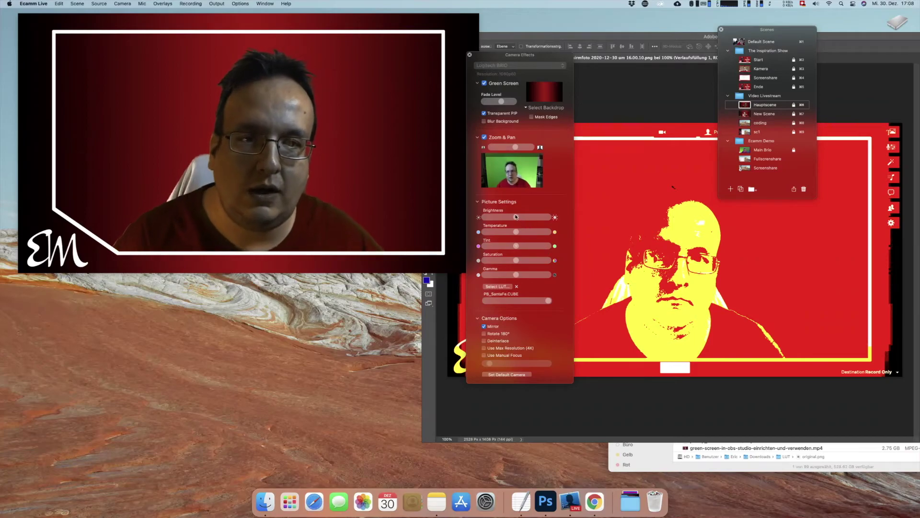
drag(516, 216, 531, 217)
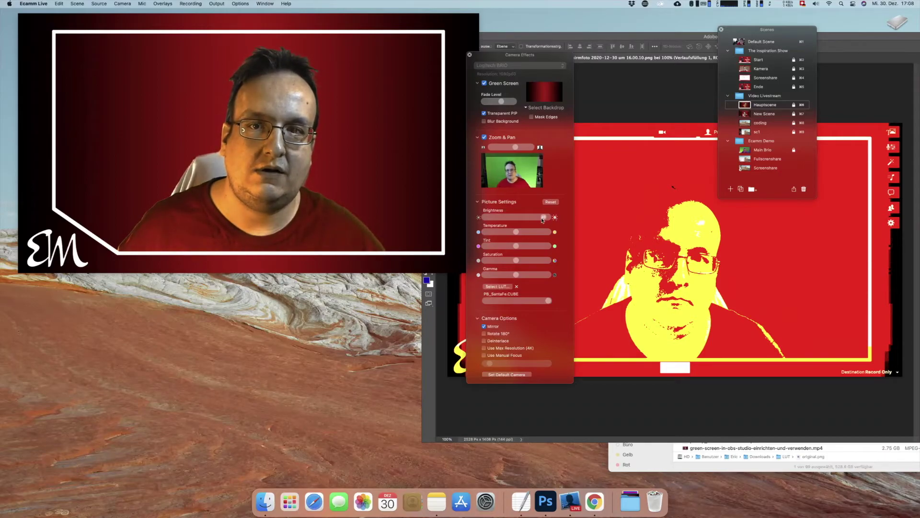
drag(543, 220, 519, 221)
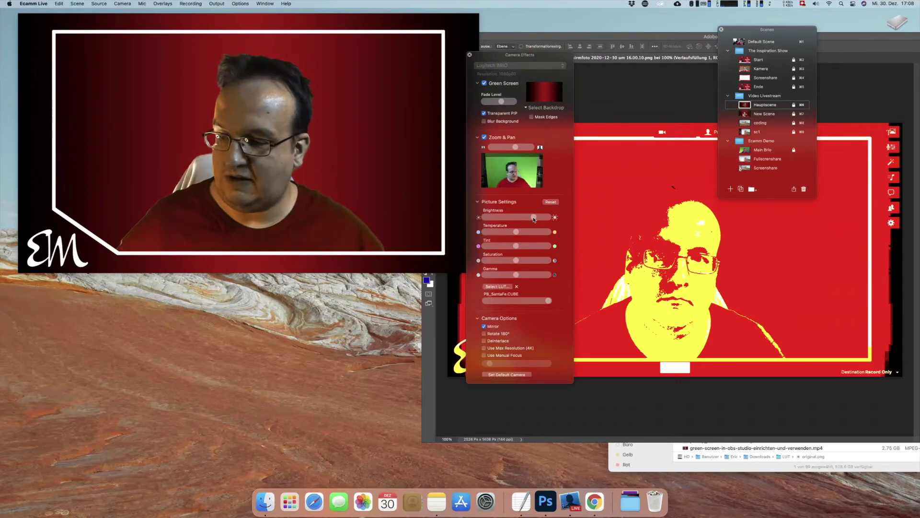
click(516, 286)
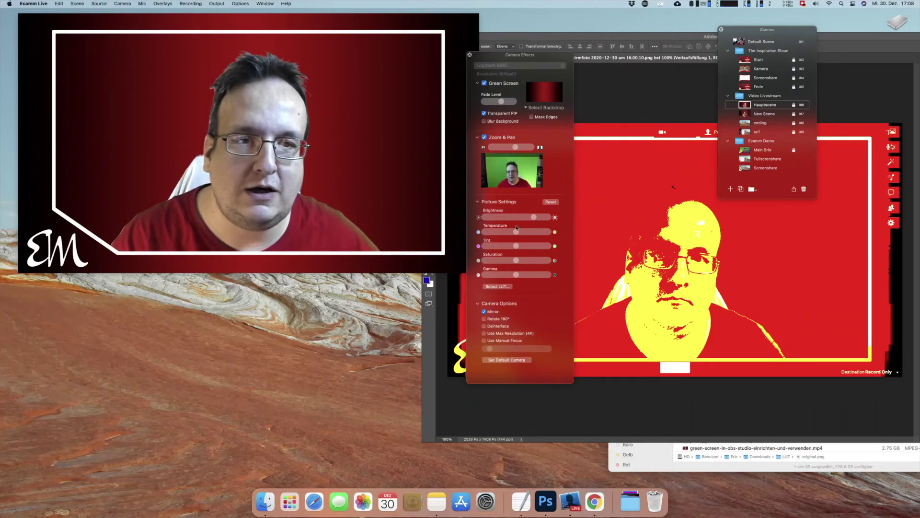
- Nudge the webcam's Temperature slightly warmer and raise Gamma a little
drag(517, 234, 529, 234)
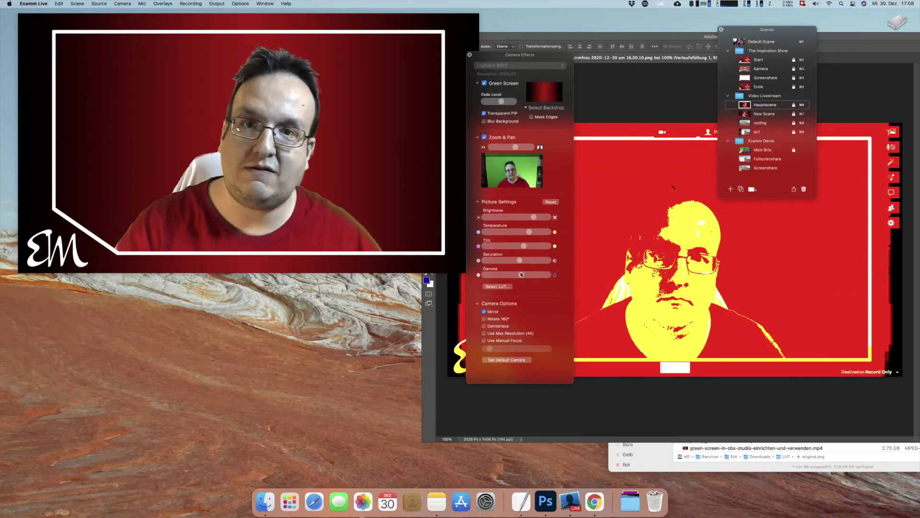
drag(516, 274, 521, 274)
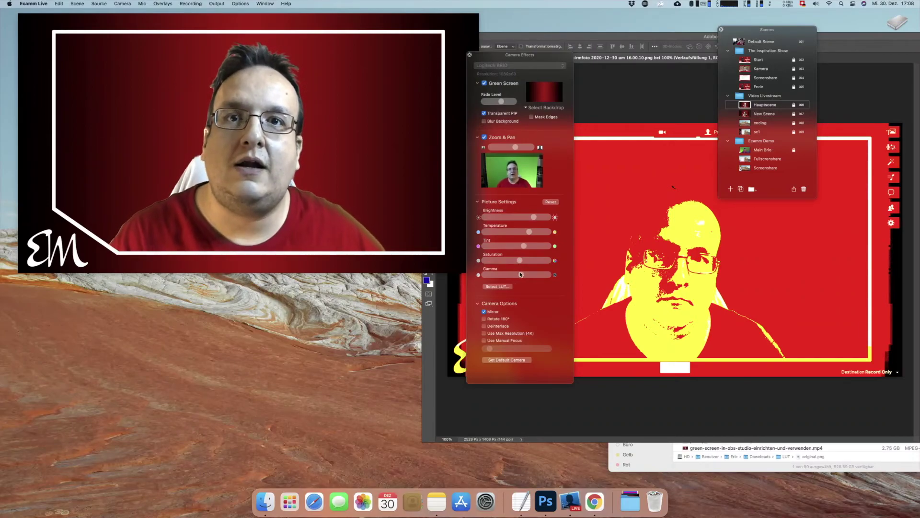